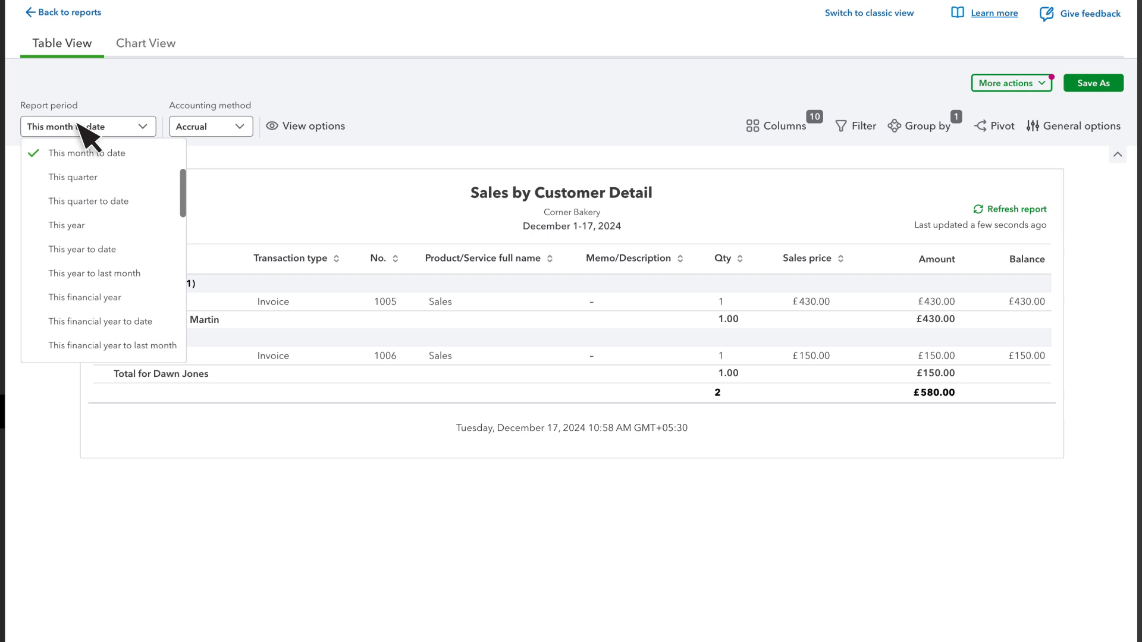
Set the report period to This year to date
{"action": "left_click", "coordinate": [121, 248]}
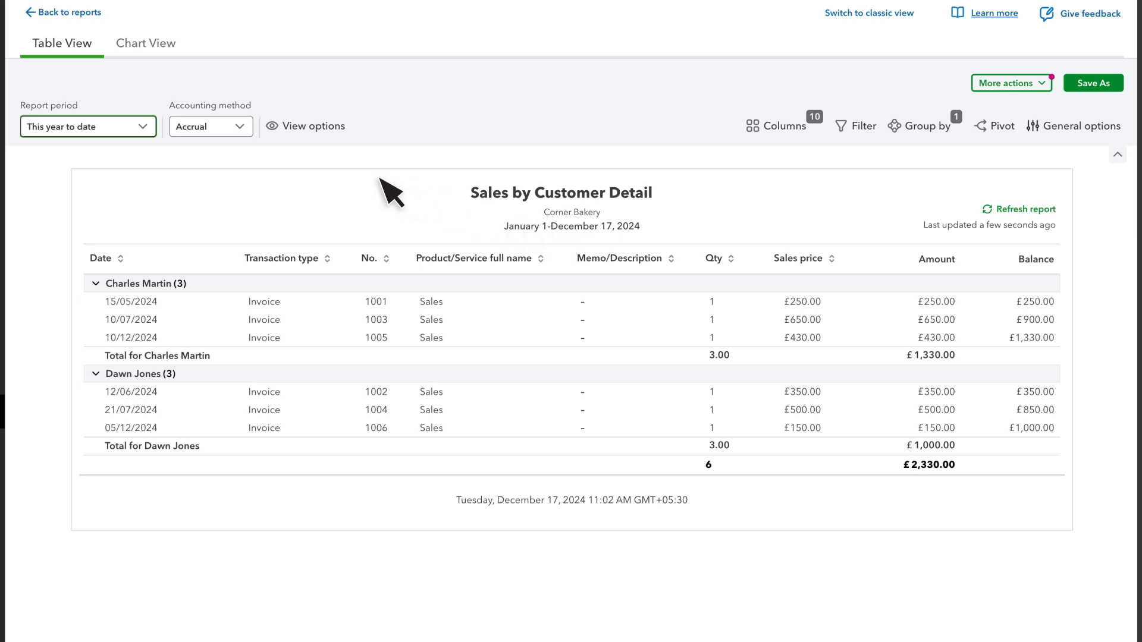
{"action": "left_click", "coordinate": [215, 130]}
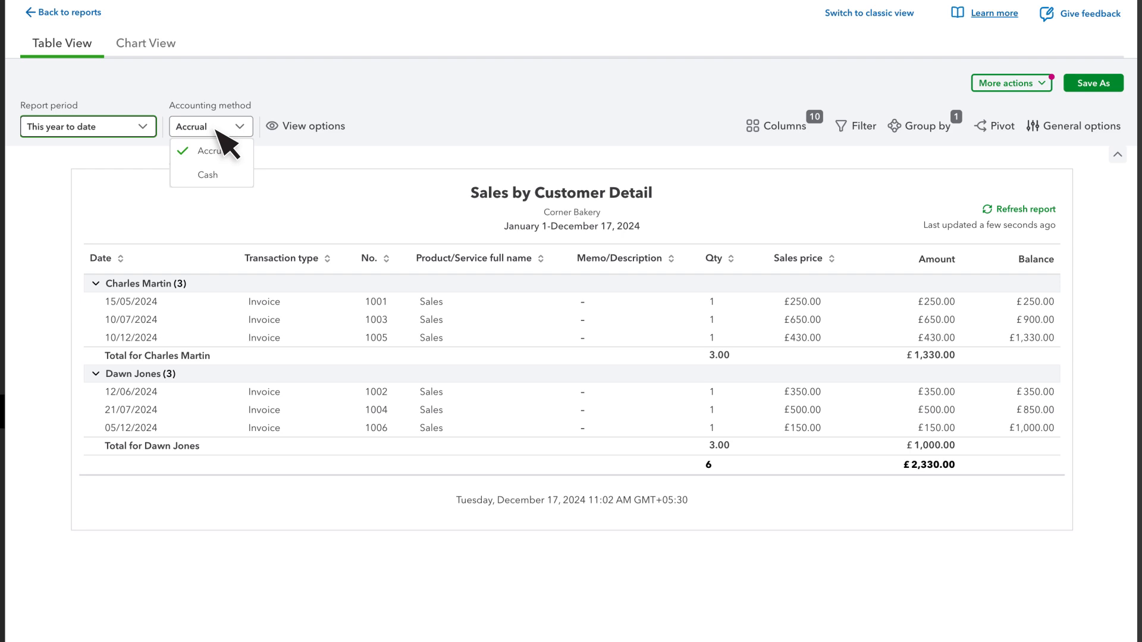
Remove the Memo/Description, No. and Transaction type columns from the report
{"action": "left_click", "coordinate": [784, 127]}
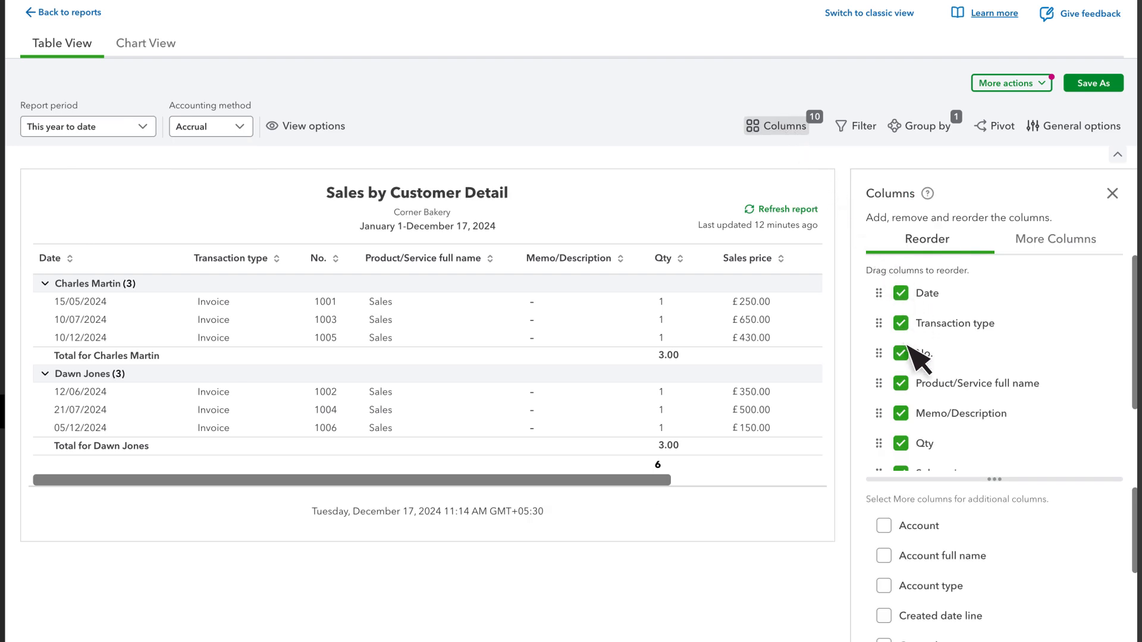
{"action": "left_click", "coordinate": [901, 414]}
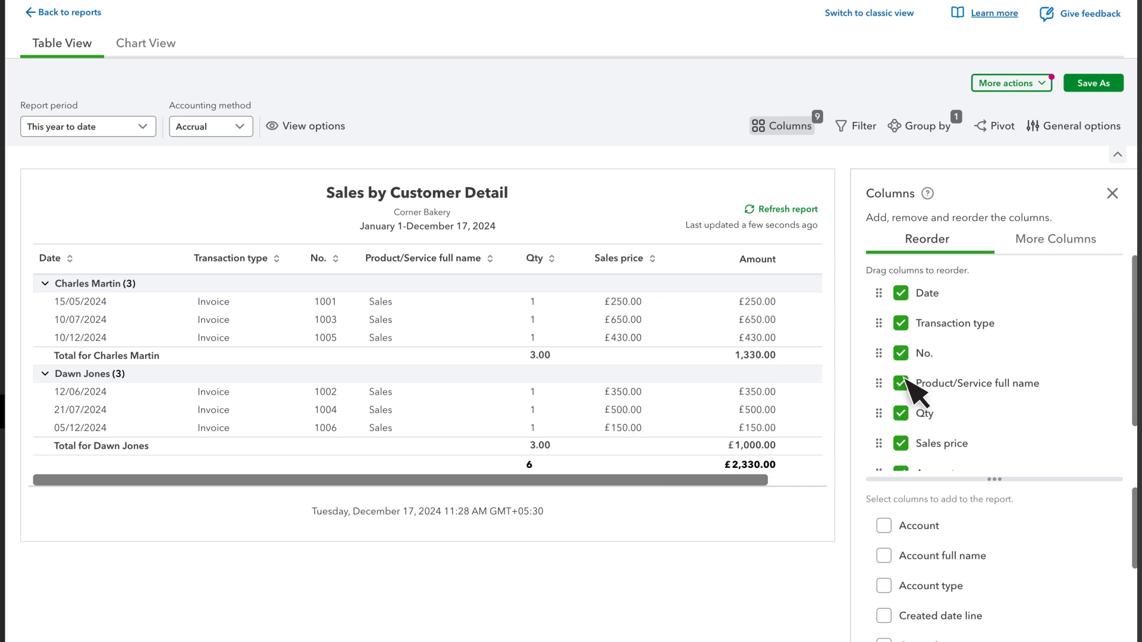
{"action": "left_click", "coordinate": [901, 353]}
{"action": "left_click", "coordinate": [901, 323]}
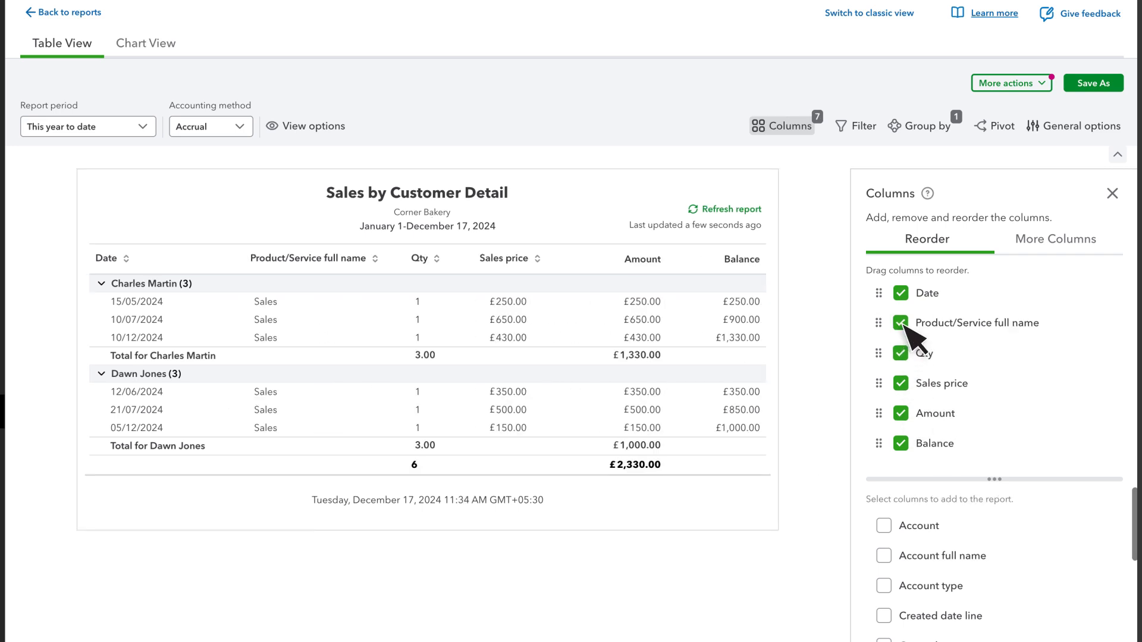
Move the Qty column ahead of Product/Service full name and close the columns panel
{"action": "left_click_drag", "start_coordinate": [917, 326], "coordinate": [923, 360]}
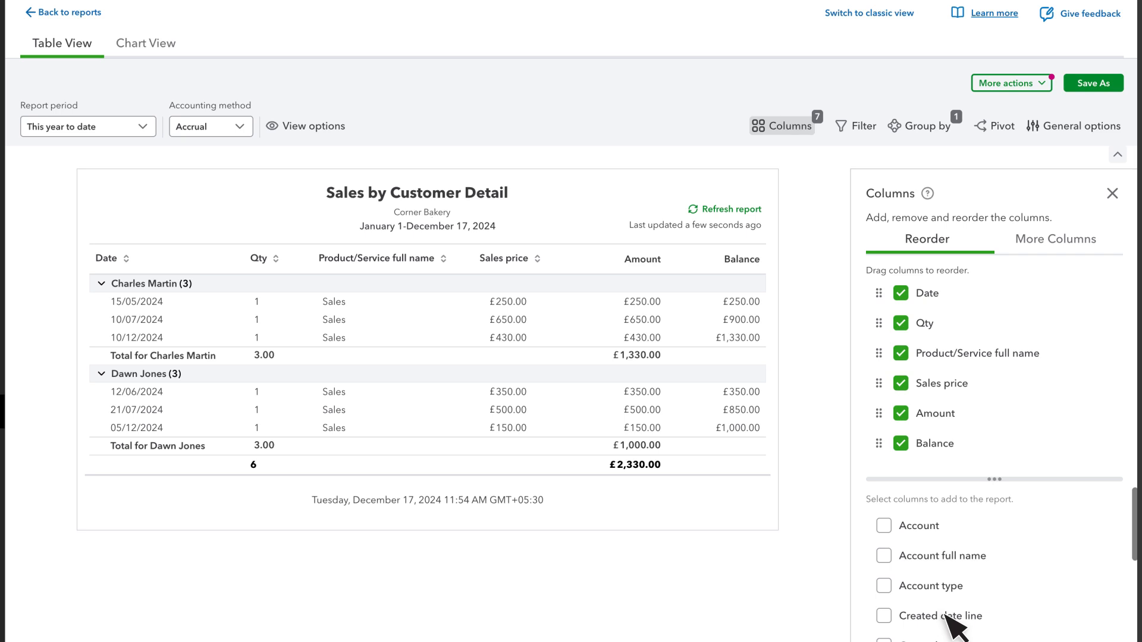
{"action": "left_click", "coordinate": [1056, 241]}
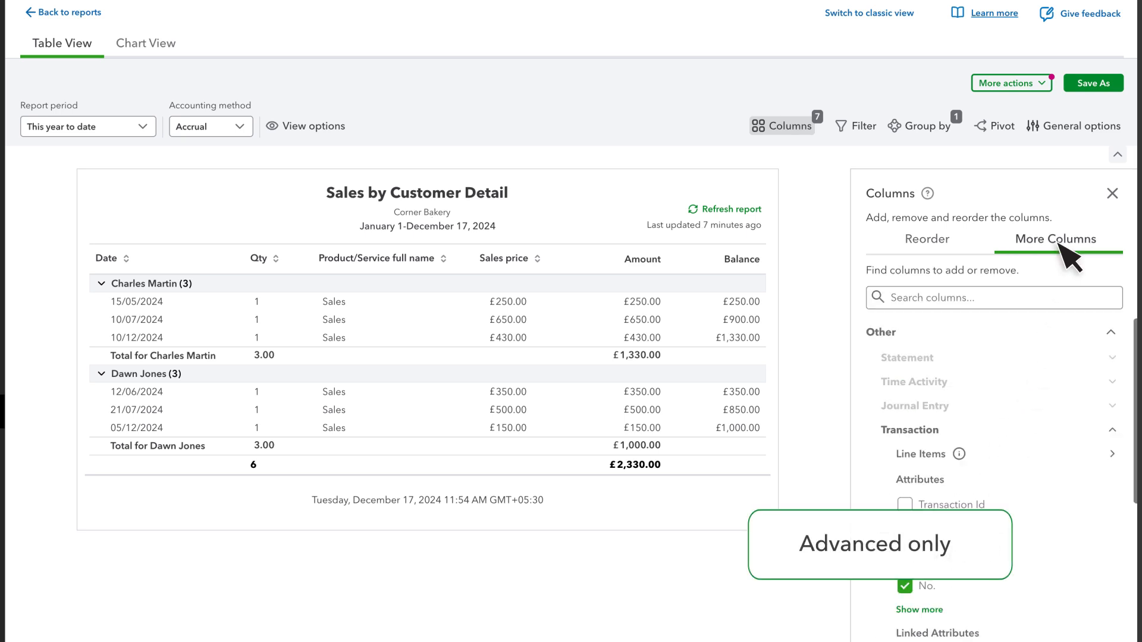
{"action": "left_click", "coordinate": [1111, 193]}
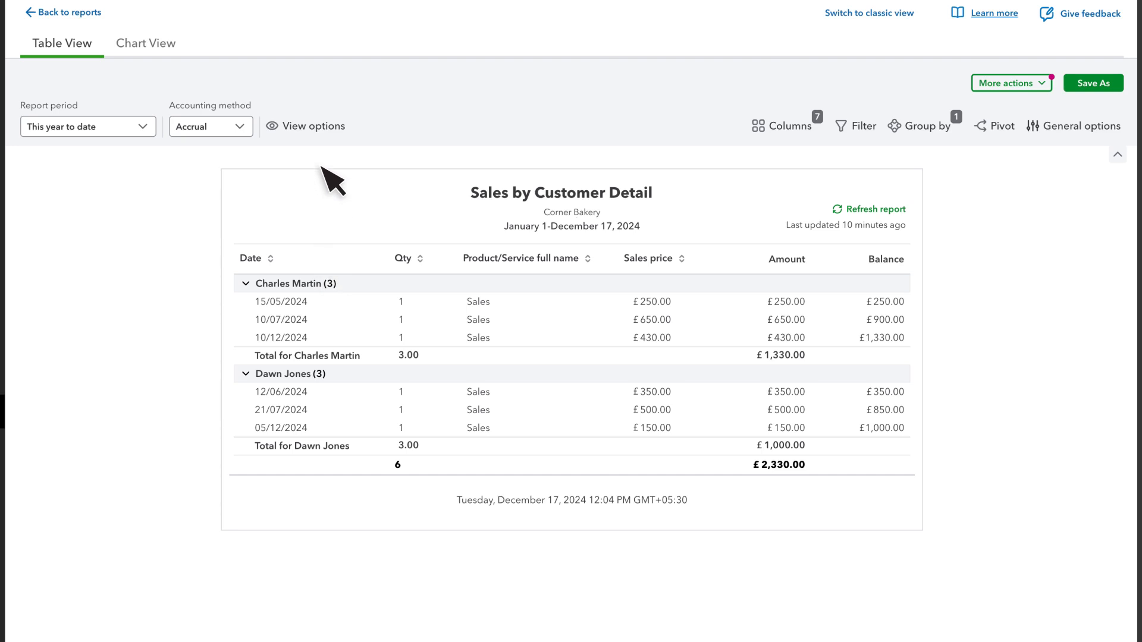
Collapse all customer groups, then expand only the first customer's group
{"action": "left_click", "coordinate": [323, 126]}
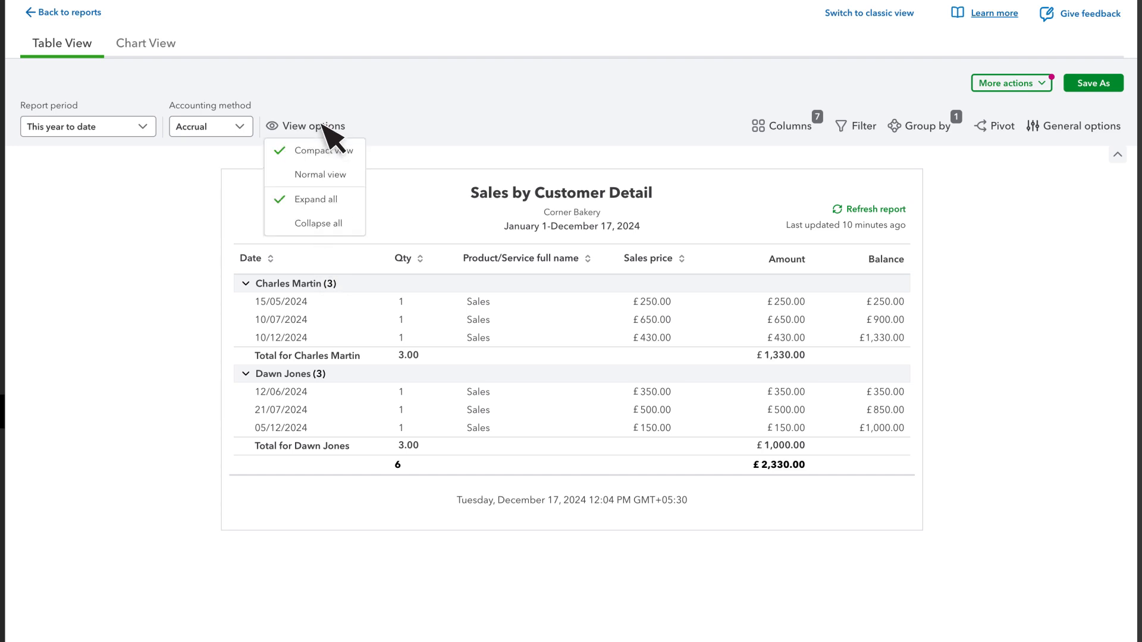
{"action": "left_click", "coordinate": [326, 223]}
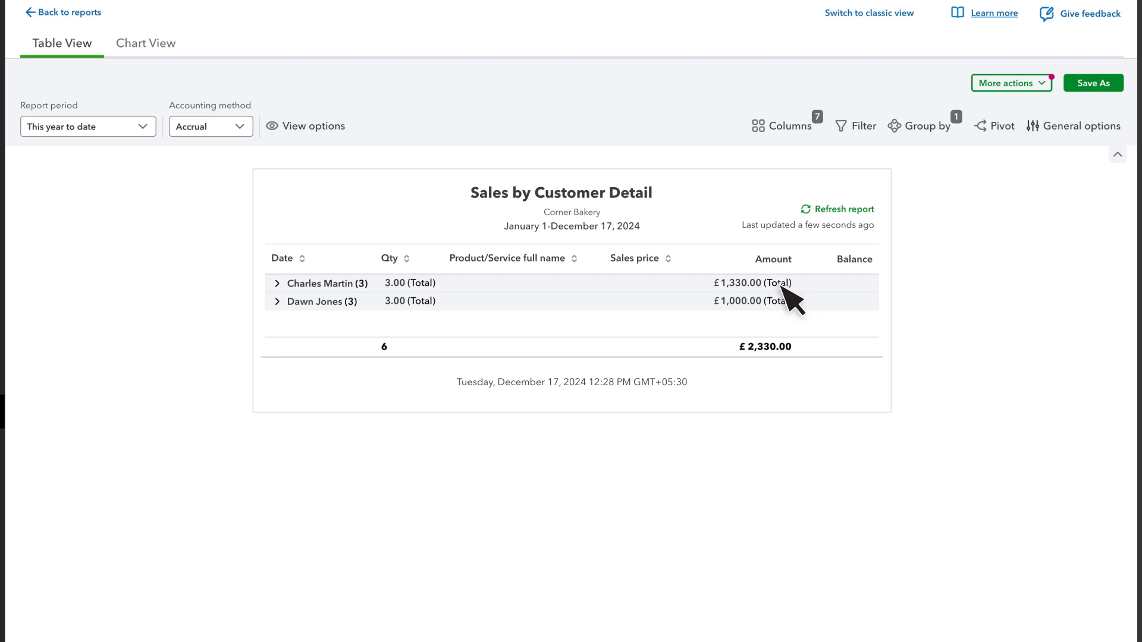
{"action": "left_click", "coordinate": [278, 283]}
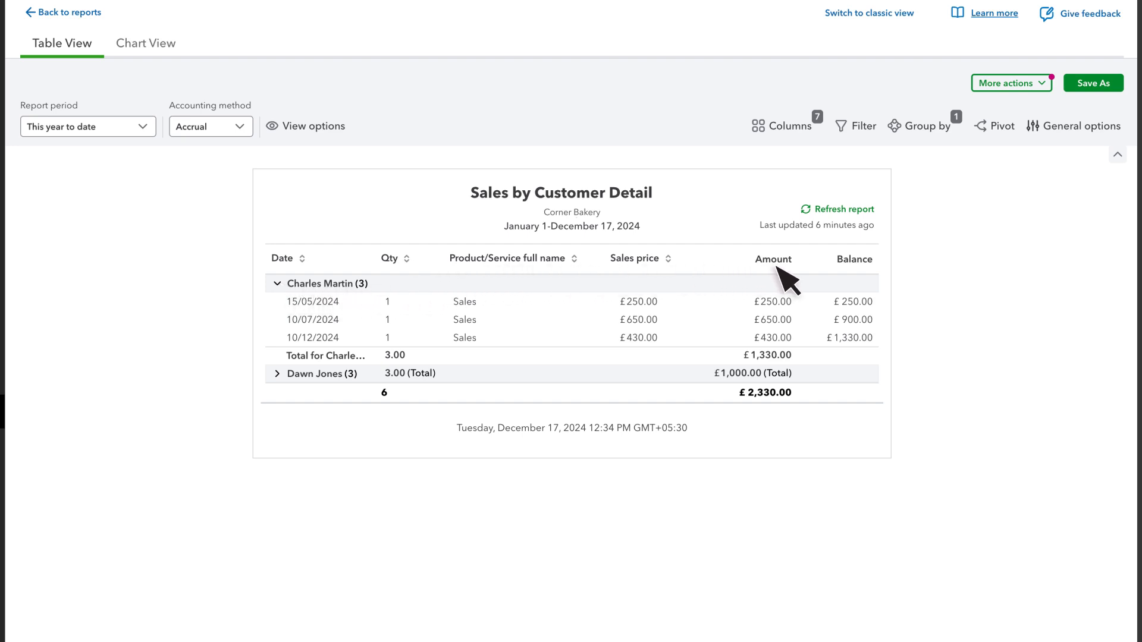
Filter the report to Transaction type equals Invoice
{"action": "left_click", "coordinate": [857, 125]}
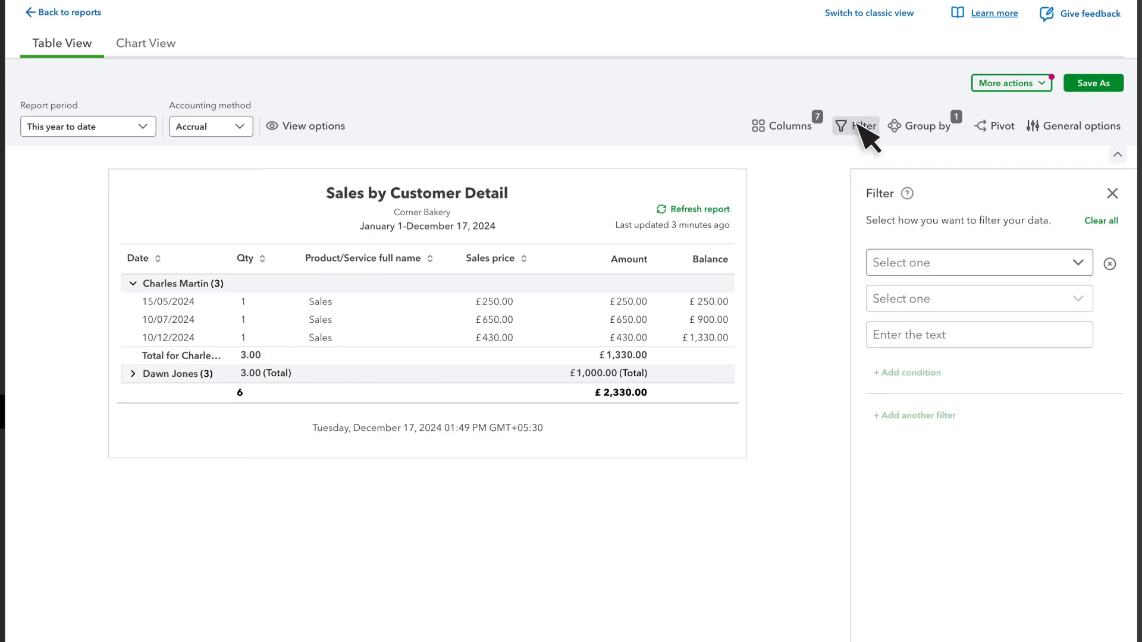
{"action": "left_click", "coordinate": [898, 261]}
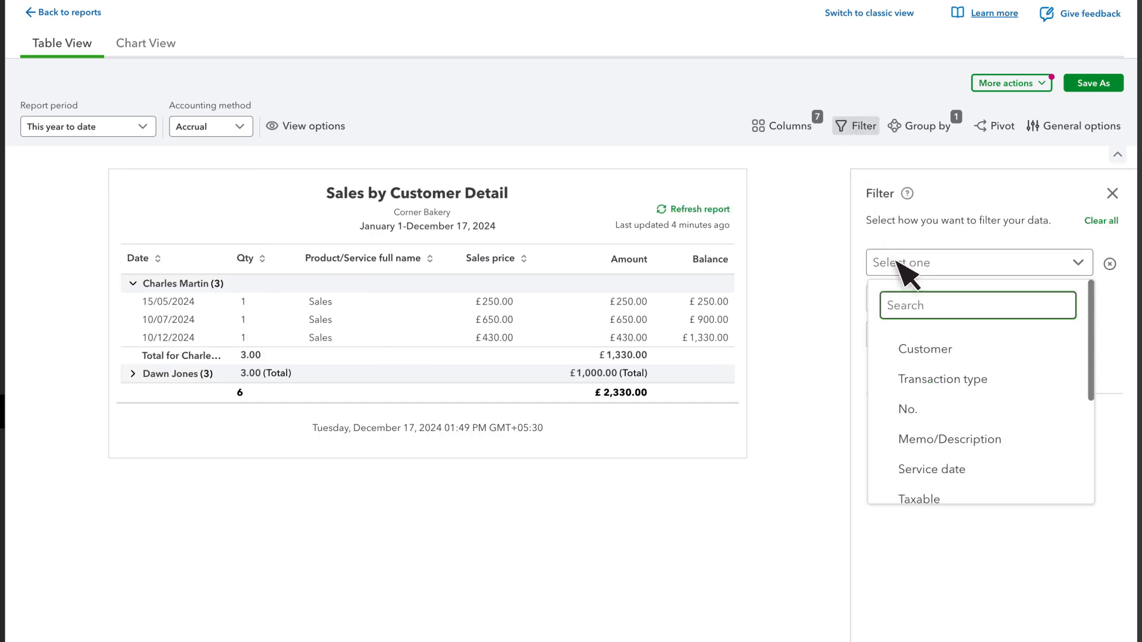
{"action": "left_click", "coordinate": [928, 379]}
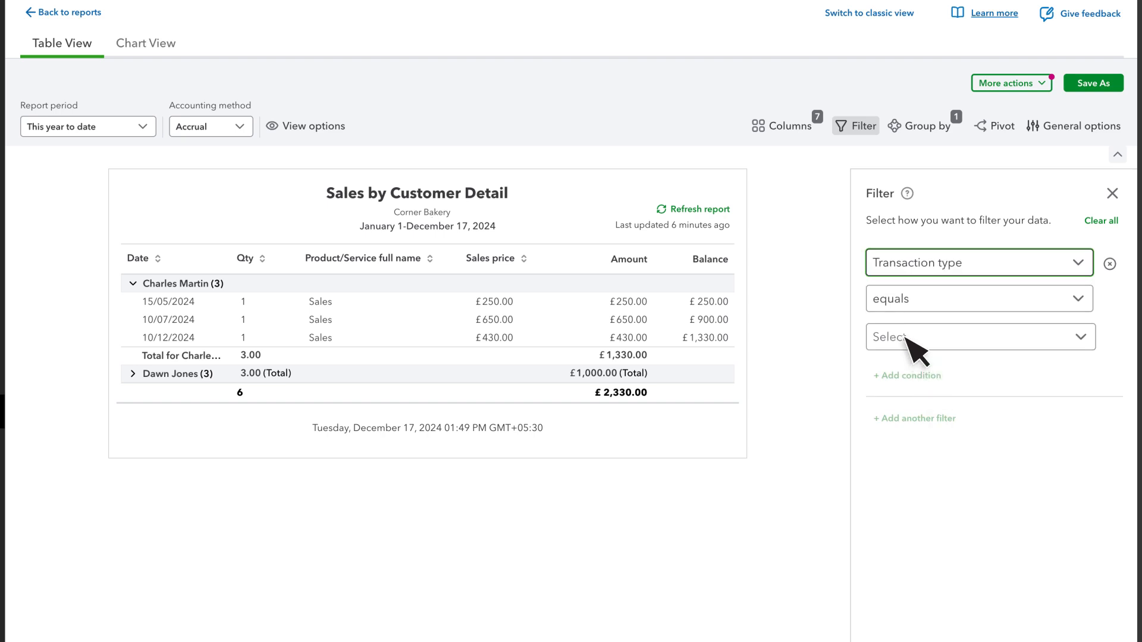
{"action": "left_click", "coordinate": [895, 336]}
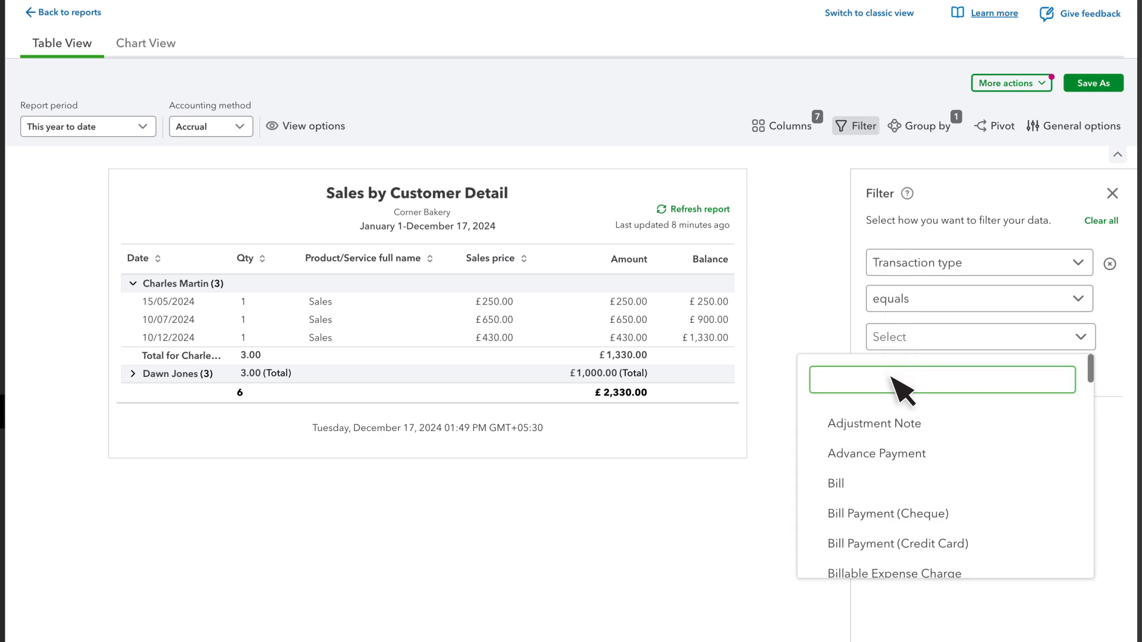
{"action": "type", "text": "Invoice"}
{"action": "left_click", "coordinate": [873, 423]}
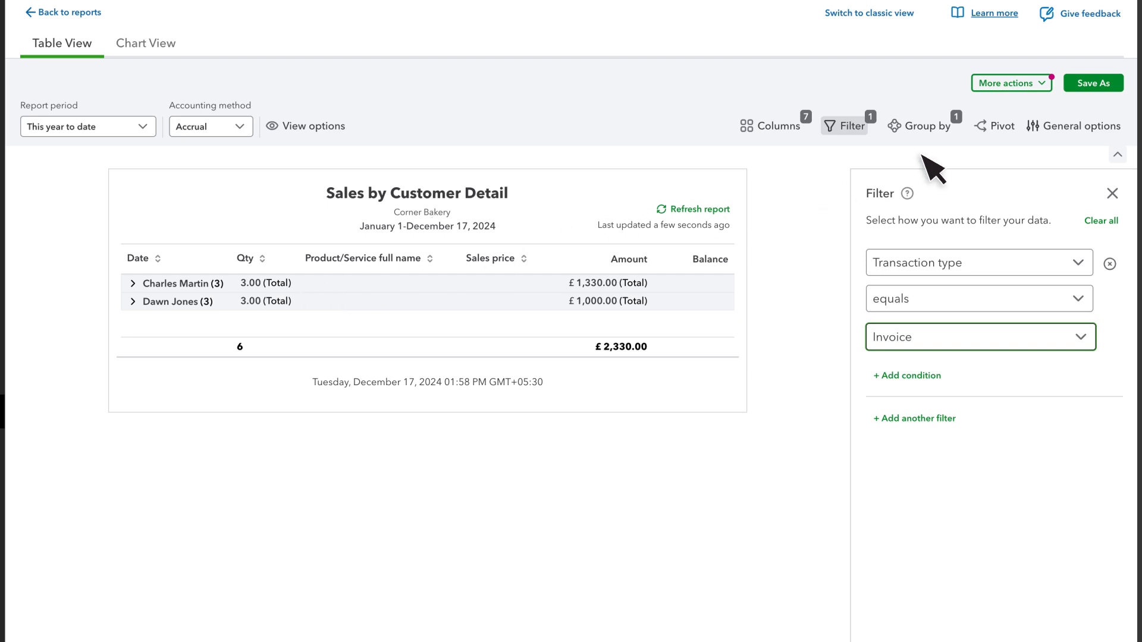
Regroup the report by Product/Service and expand the Sales group
{"action": "left_click", "coordinate": [1081, 126]}
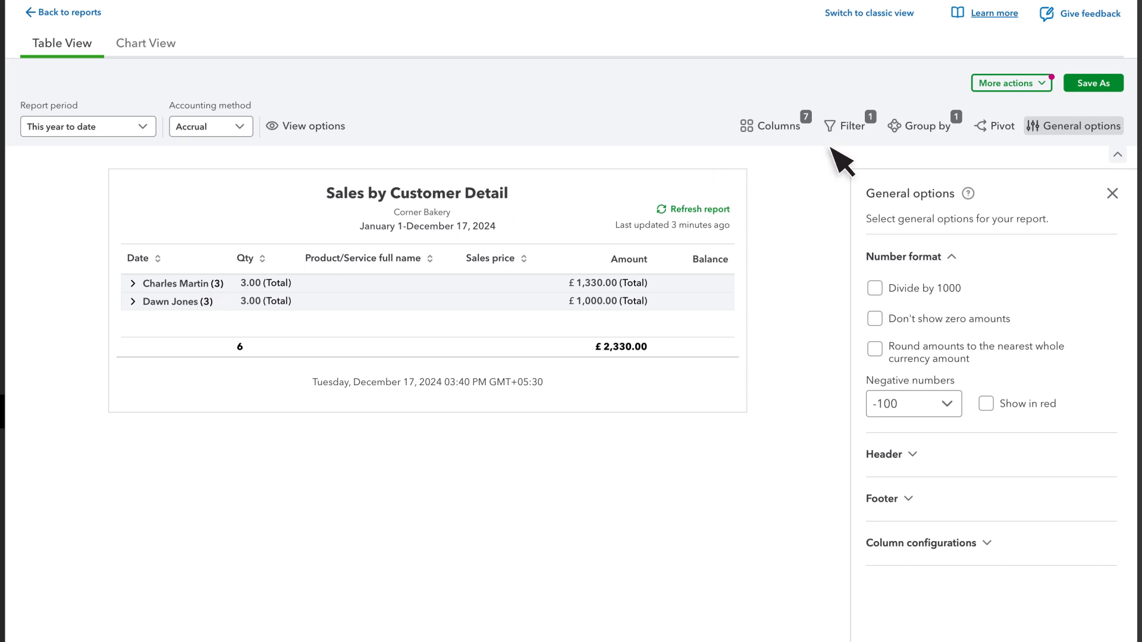
{"action": "left_click", "coordinate": [927, 126]}
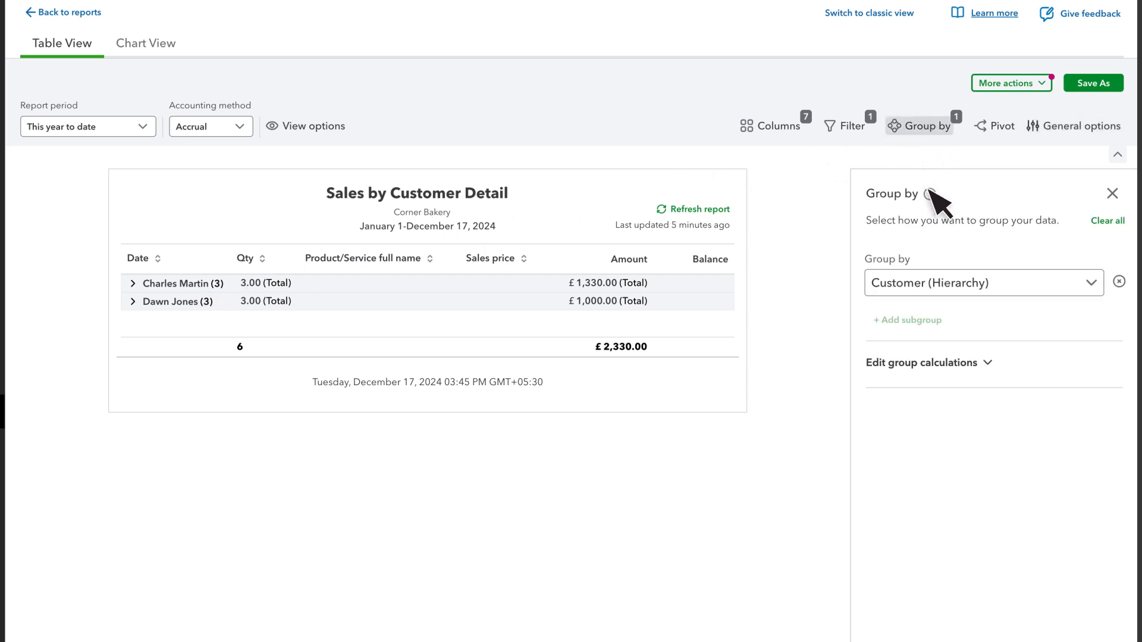
{"action": "left_click", "coordinate": [933, 285]}
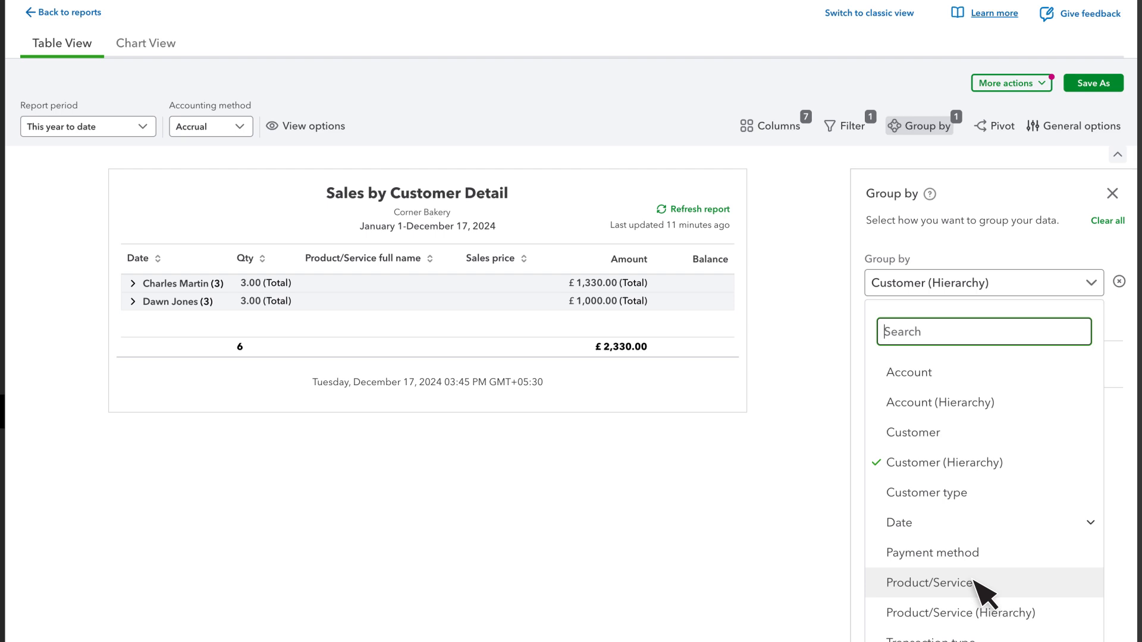
{"action": "left_click", "coordinate": [975, 584]}
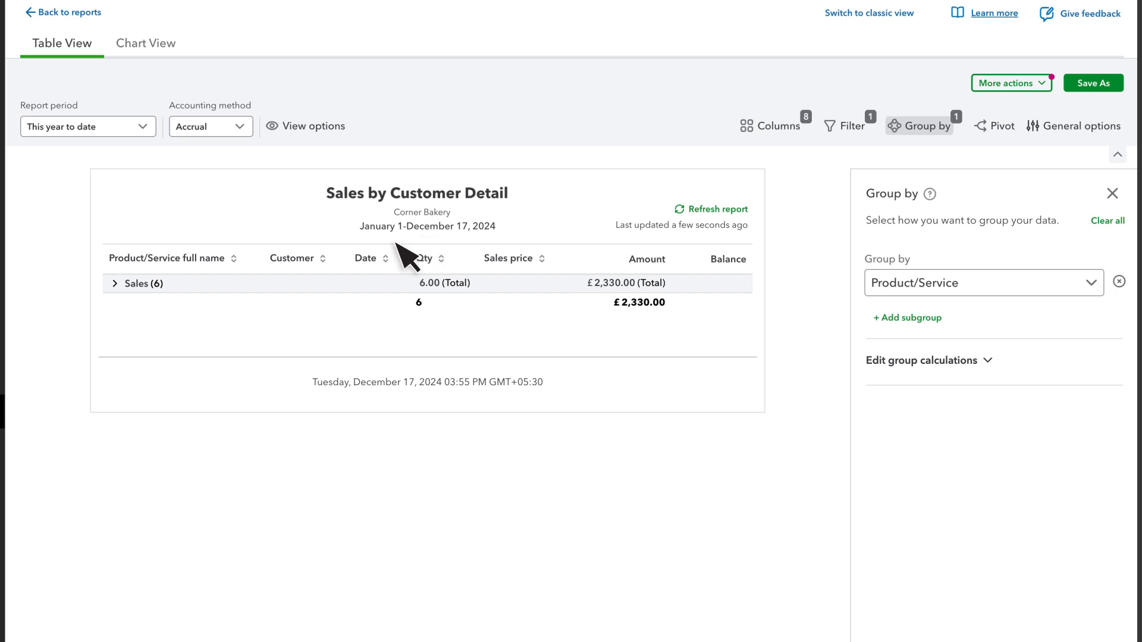
{"action": "left_click", "coordinate": [154, 284]}
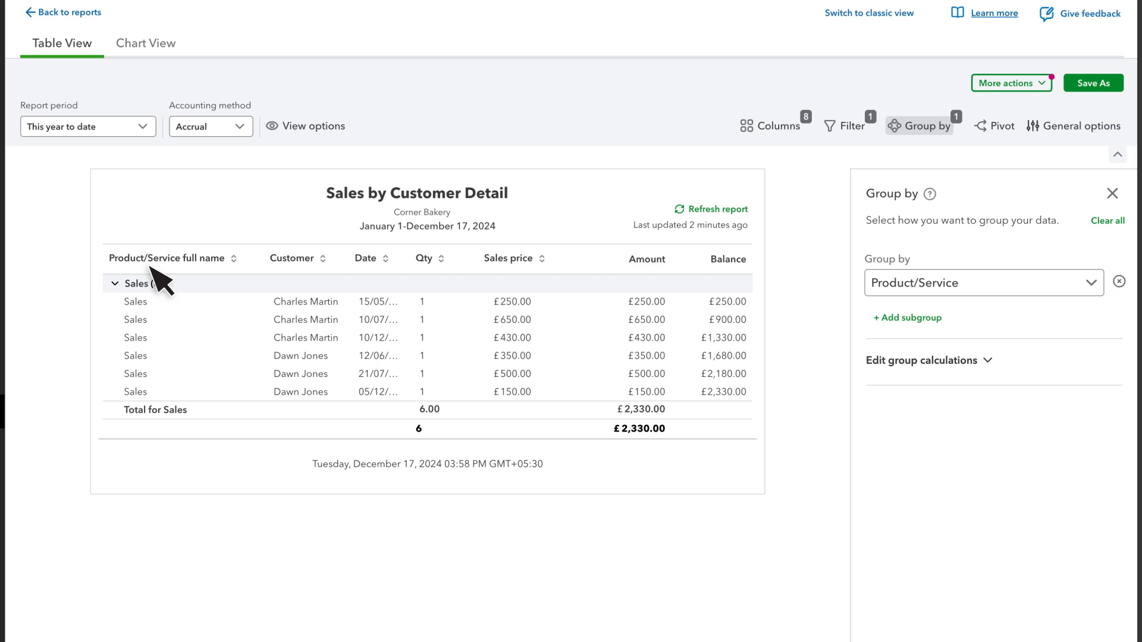
Preview the export options and the chart view of the report, returning to the table view
{"action": "left_click", "coordinate": [1006, 84]}
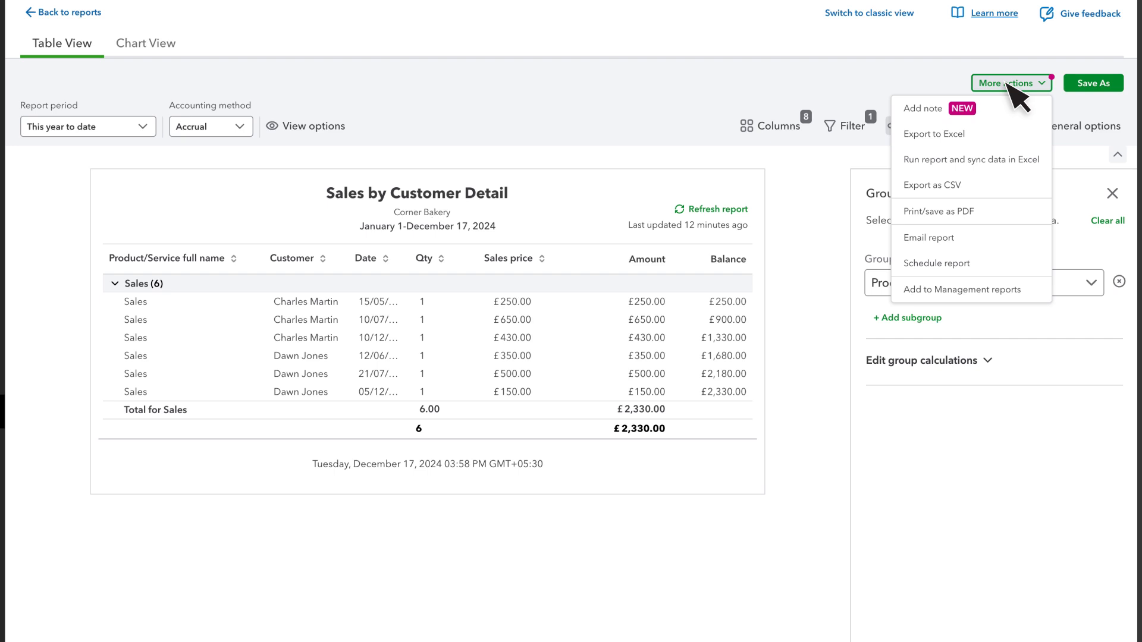
{"action": "left_click", "coordinate": [152, 42]}
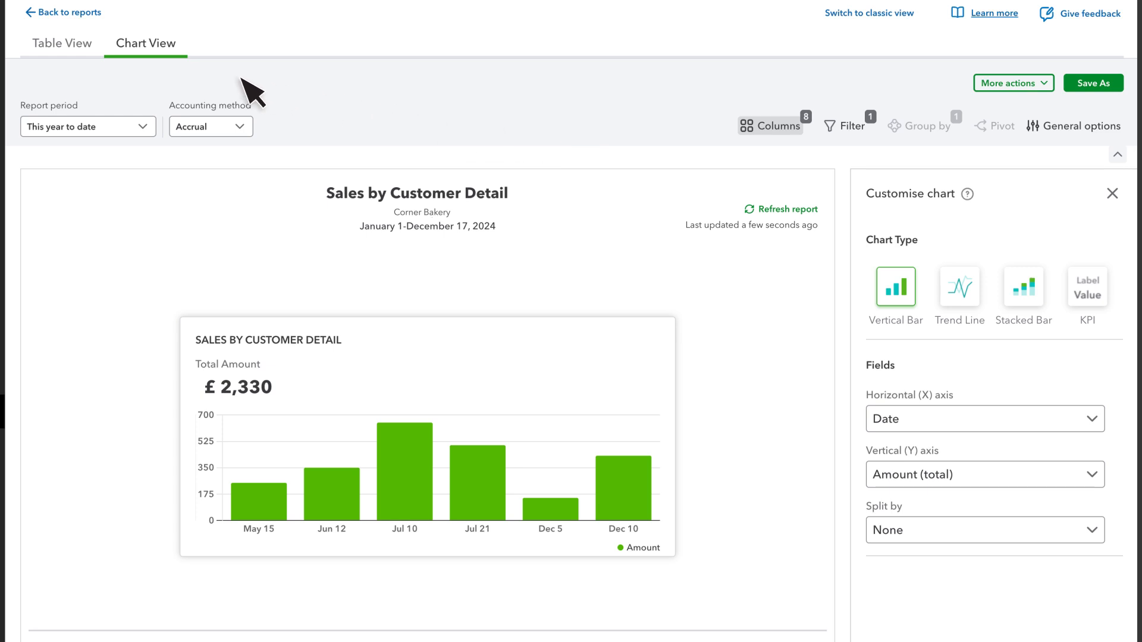
{"action": "left_click", "coordinate": [65, 54]}
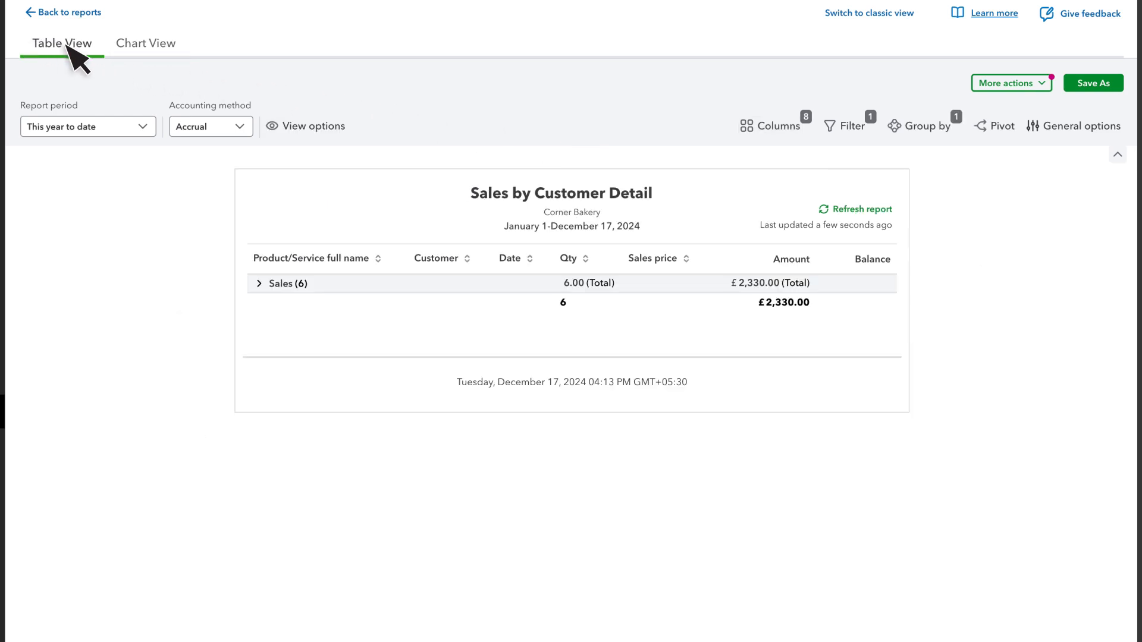
Turn on a pivot table with Customer rows, Product/Service columns and Amount values
{"action": "left_click", "coordinate": [1003, 131]}
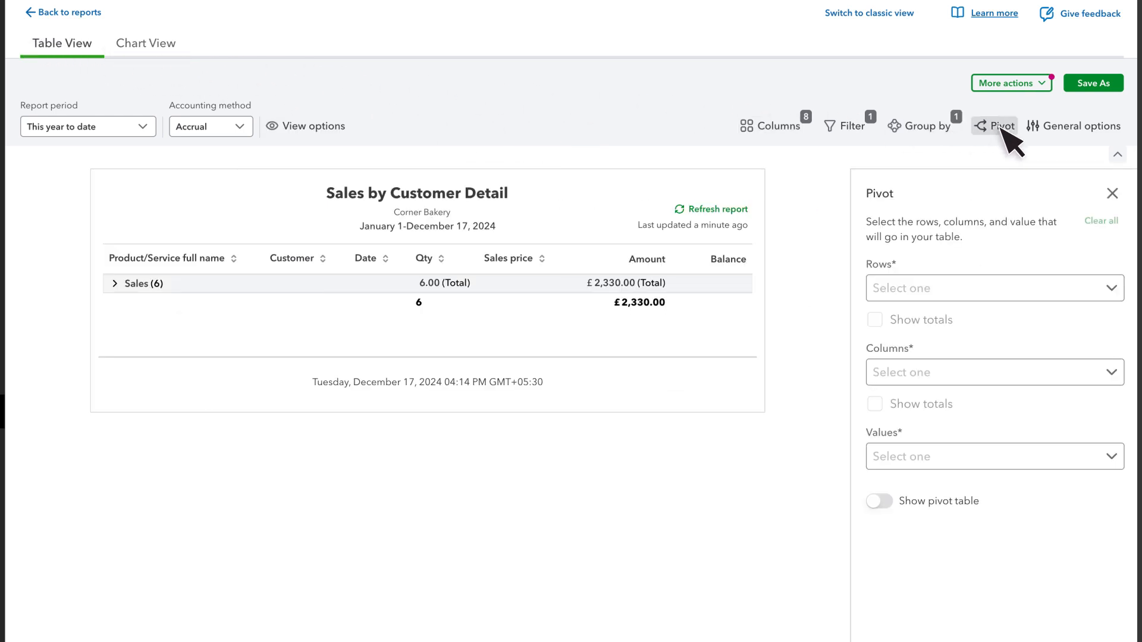
{"action": "left_click", "coordinate": [923, 287]}
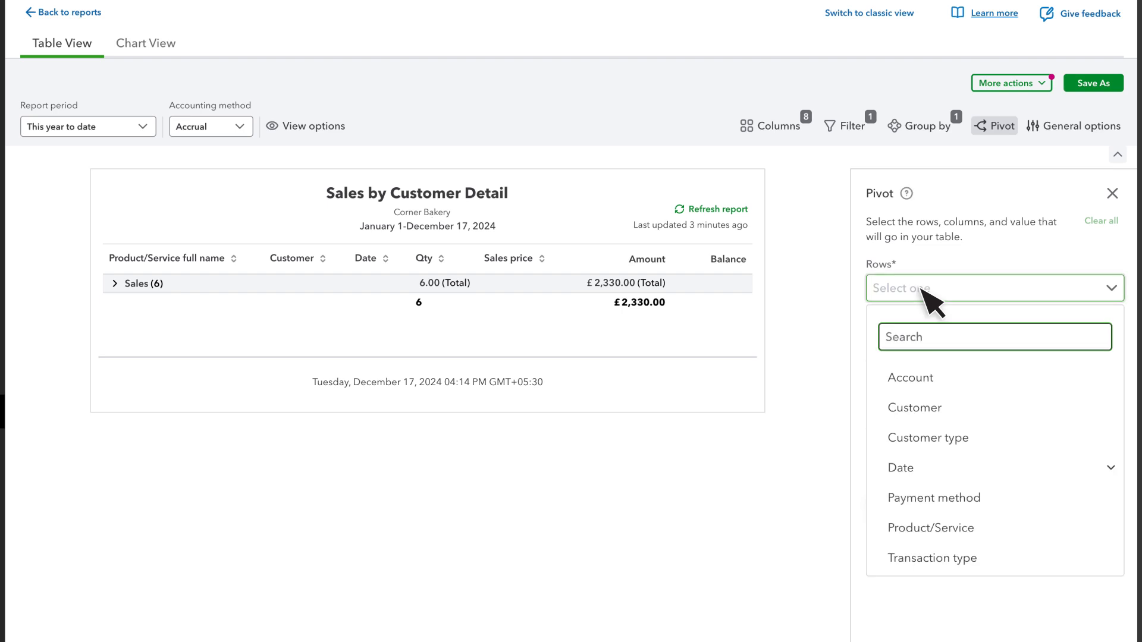
{"action": "left_click", "coordinate": [922, 407]}
{"action": "left_click", "coordinate": [920, 375]}
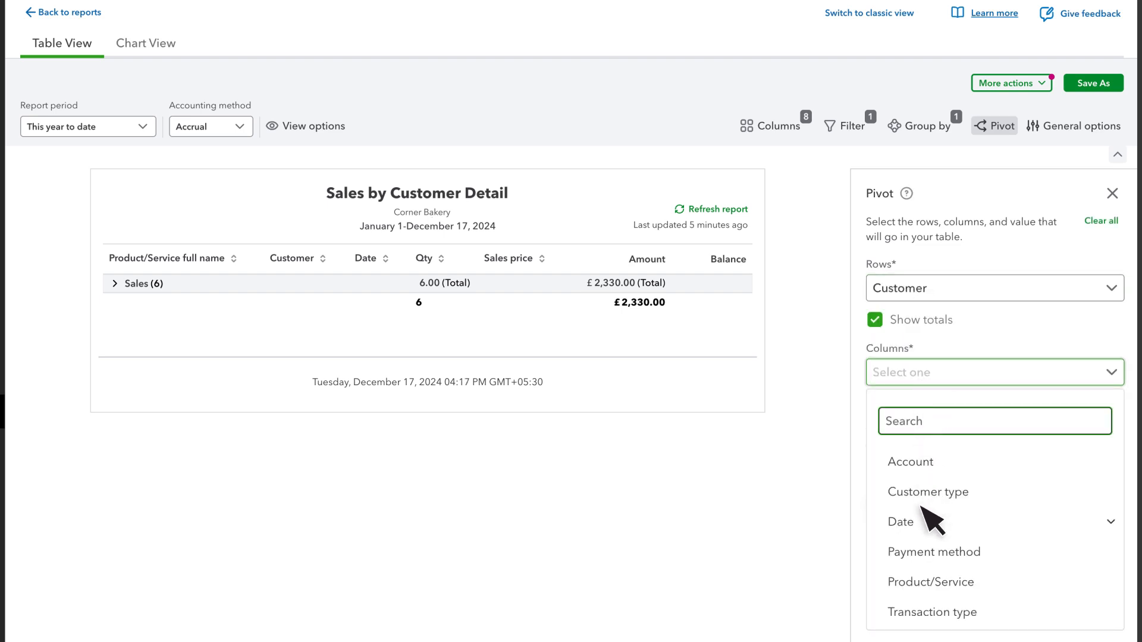
{"action": "left_click", "coordinate": [921, 581]}
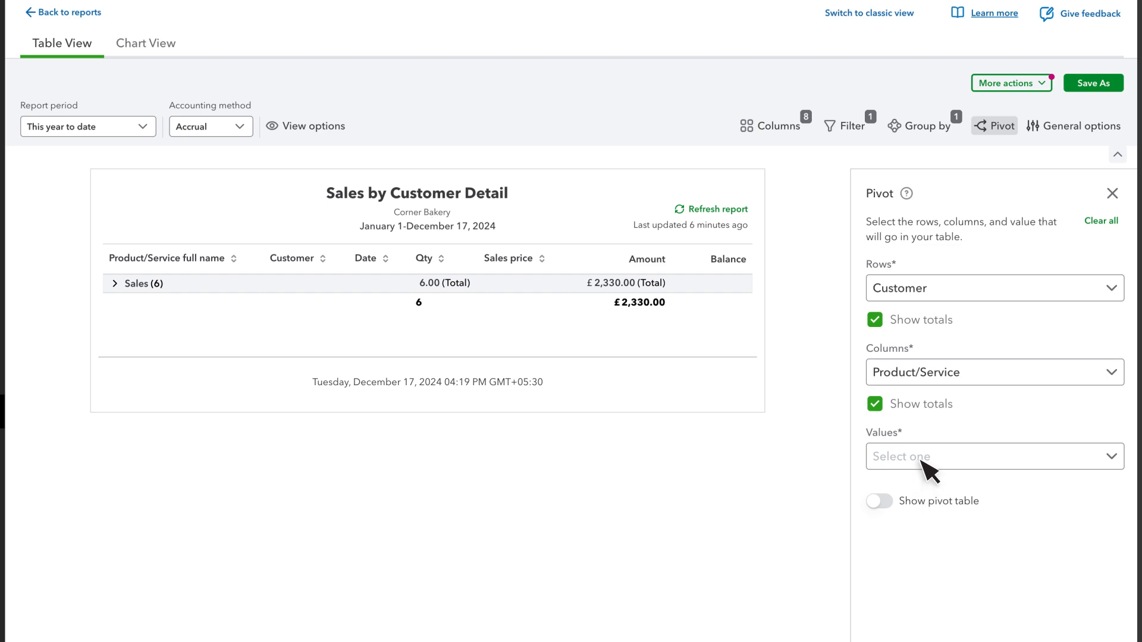
{"action": "left_click", "coordinate": [922, 458]}
{"action": "left_click", "coordinate": [933, 548]}
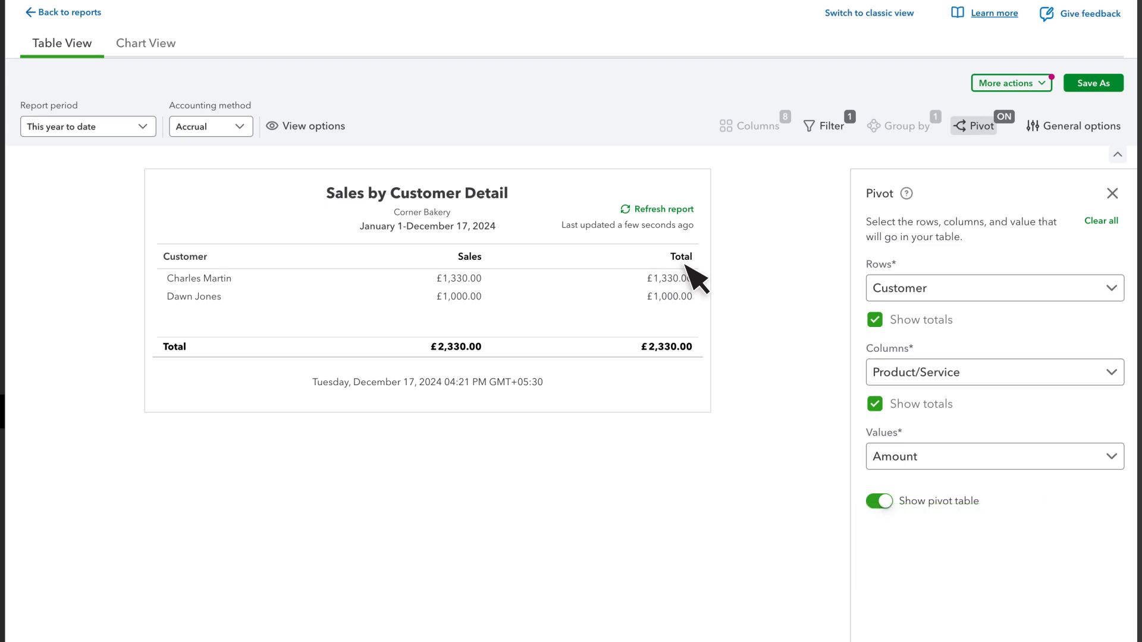
Save the customised report as a new report
{"action": "left_click", "coordinate": [1092, 83]}
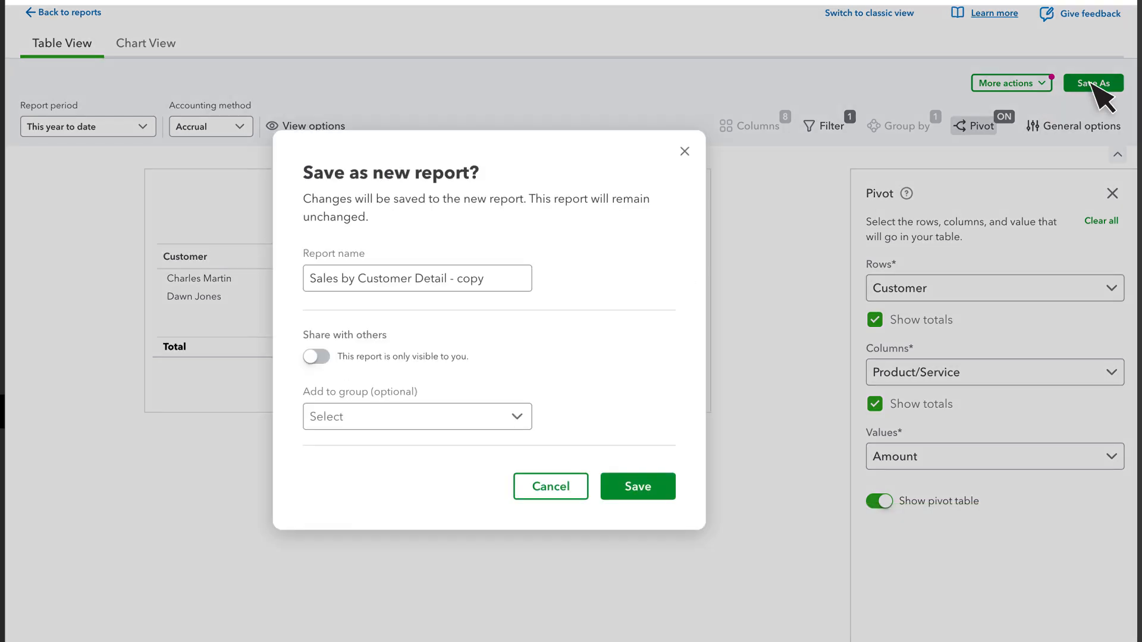
{"action": "left_click", "coordinate": [640, 490]}
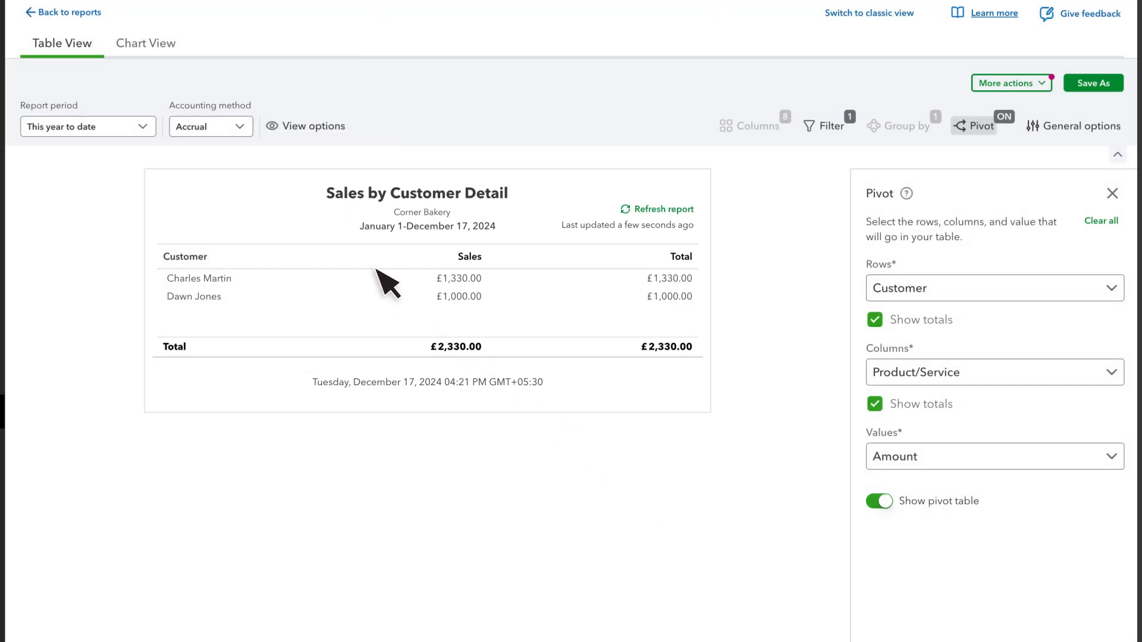
Return to the reports list and open the custom reports
{"action": "left_click", "coordinate": [84, 15]}
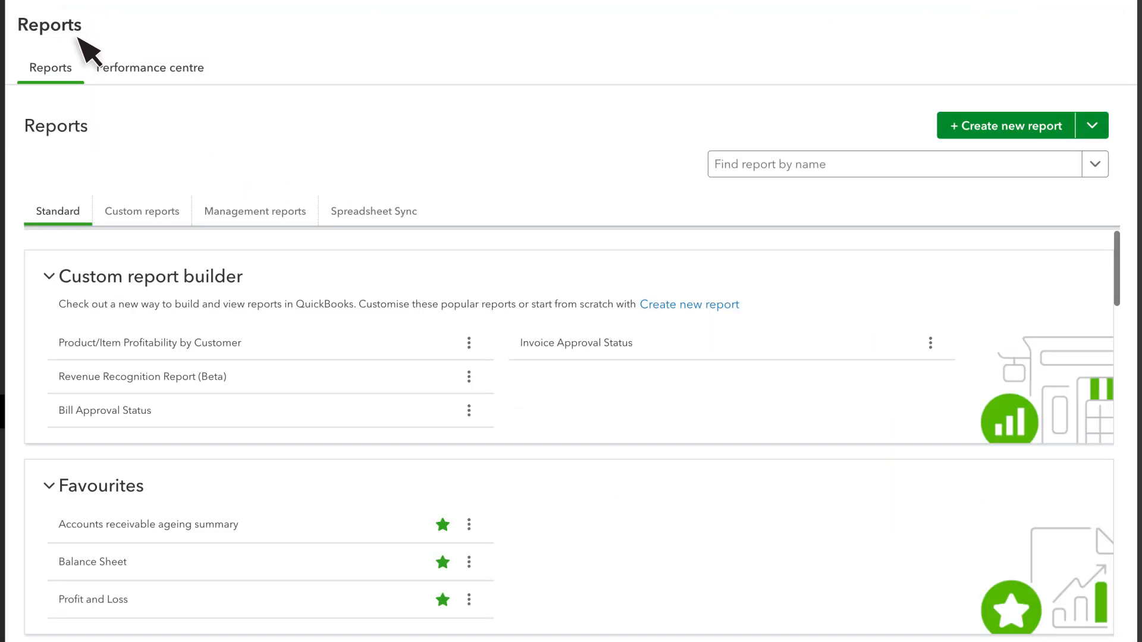
{"action": "left_click", "coordinate": [145, 214]}
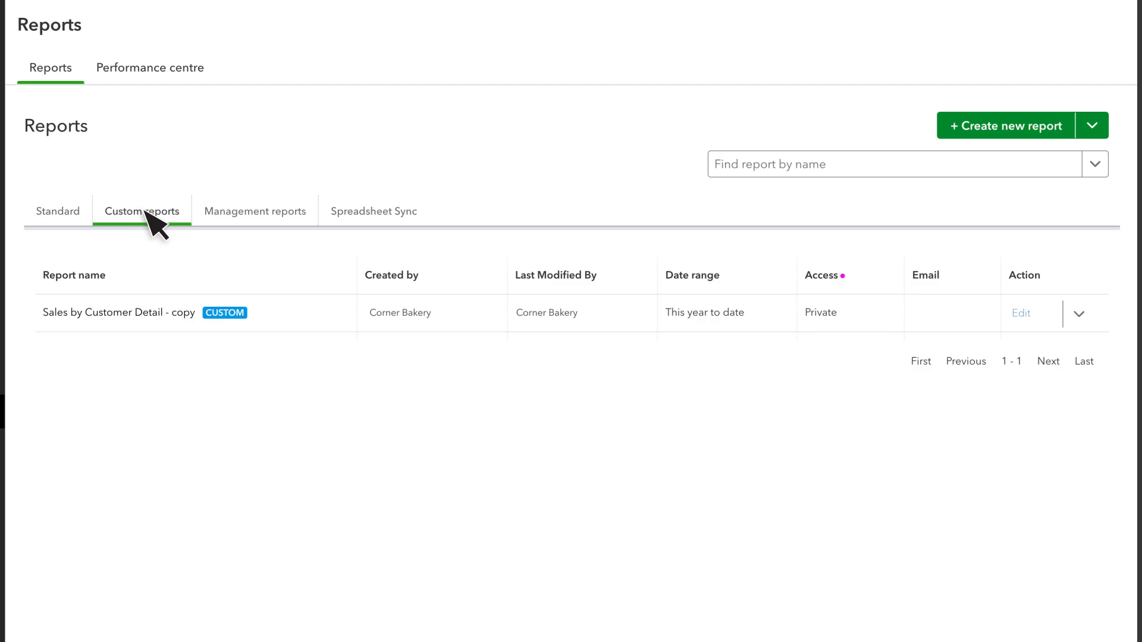